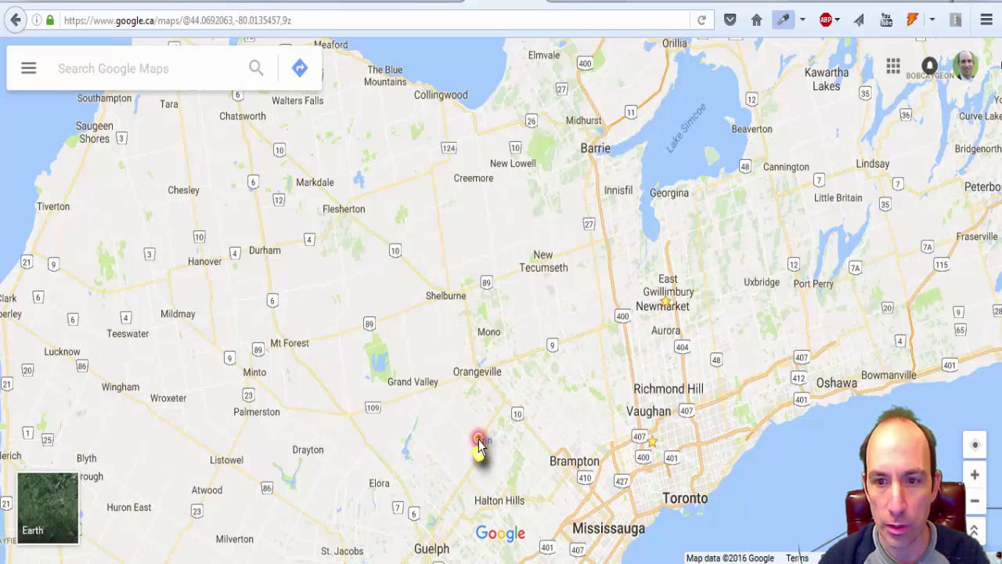
pyautogui.click(108, 65)
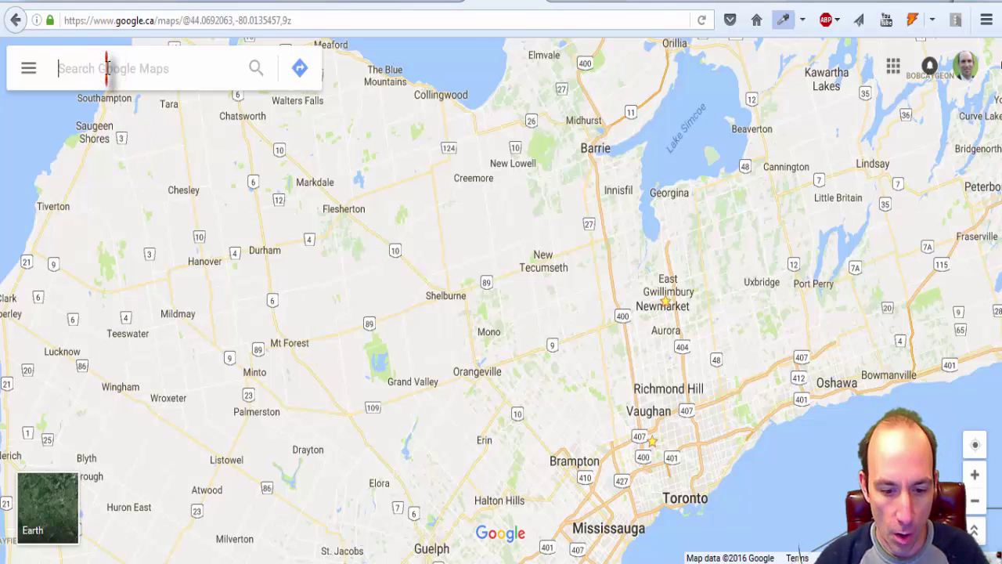
pyautogui.click(101, 67)
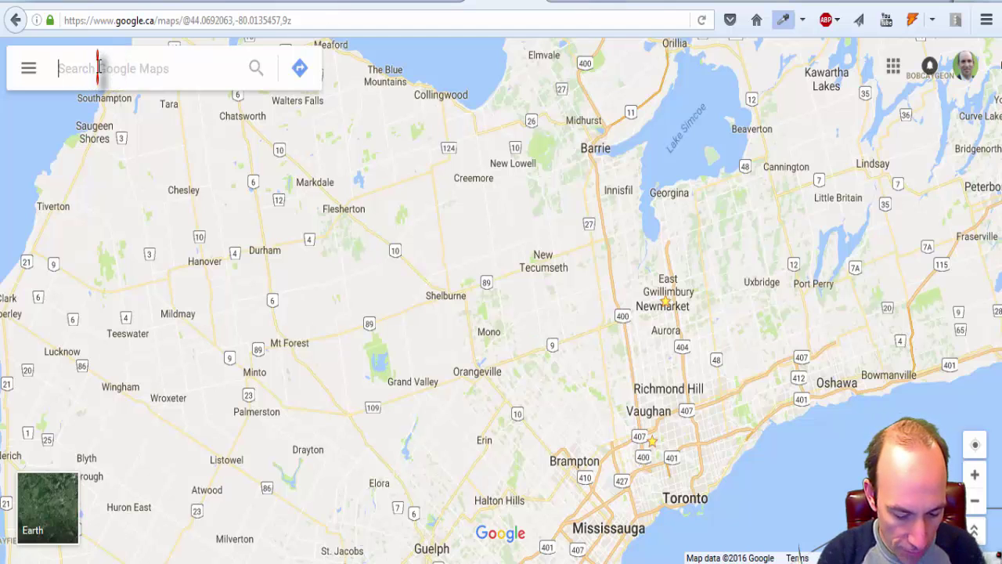
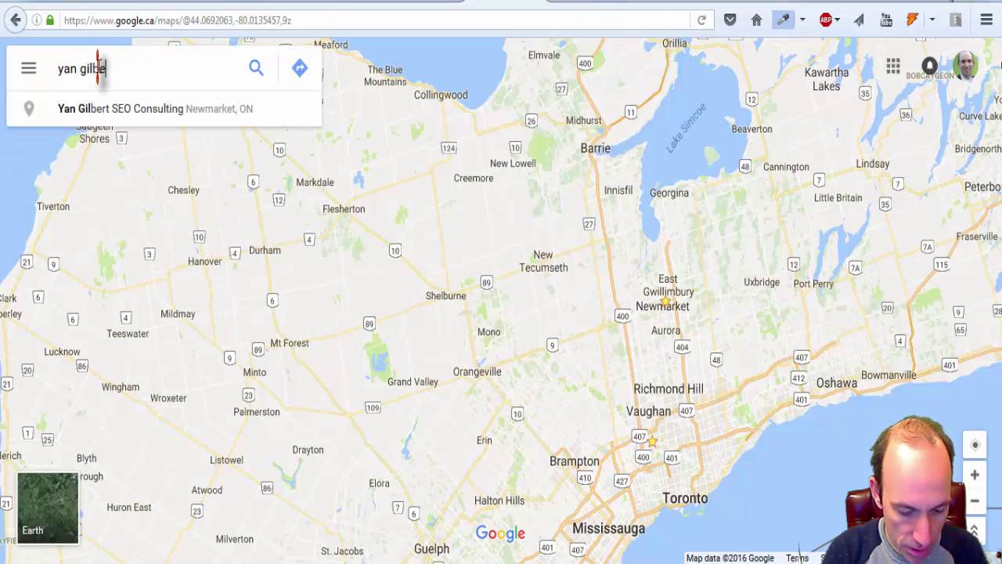
pyautogui.press('Return')
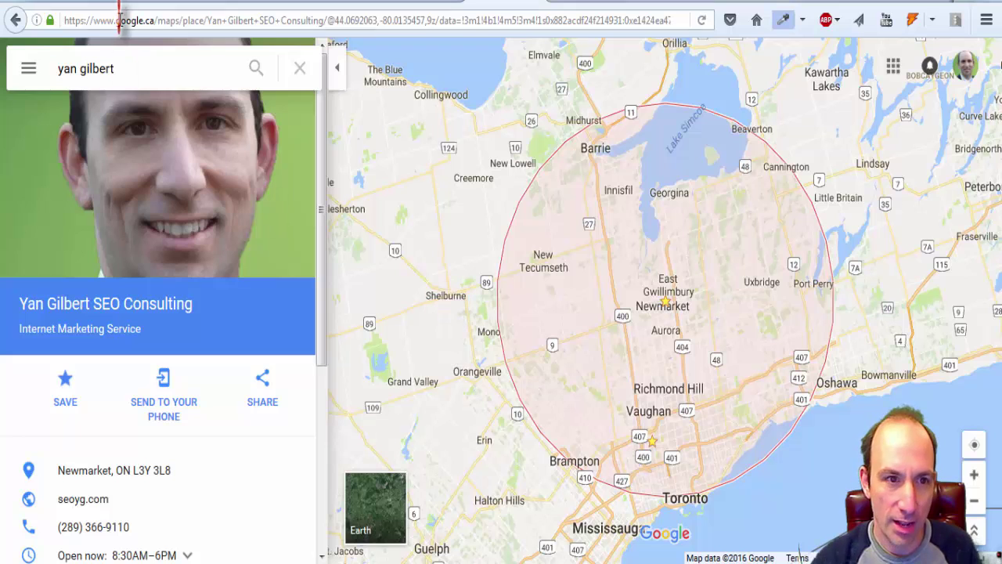
pyautogui.click(146, 69)
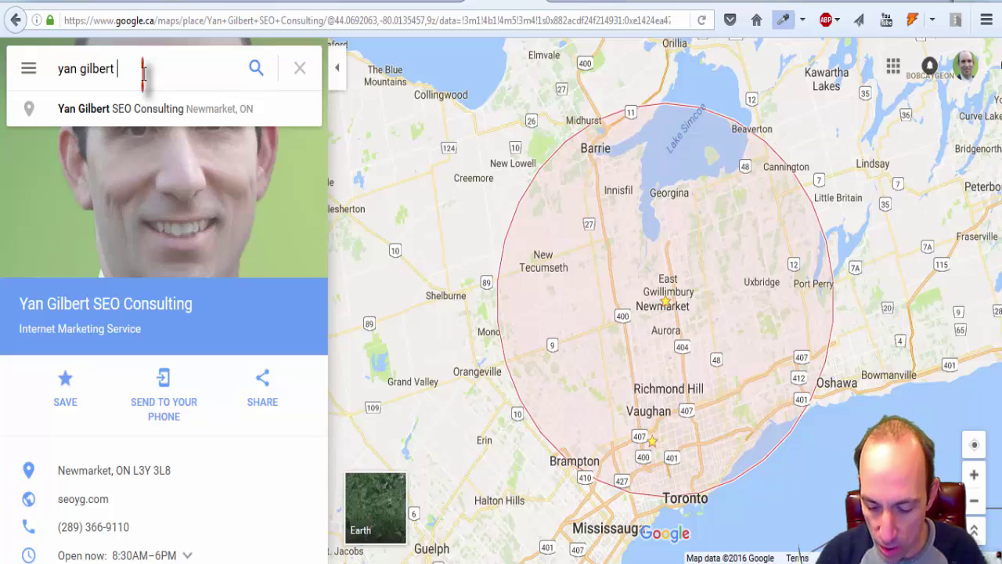
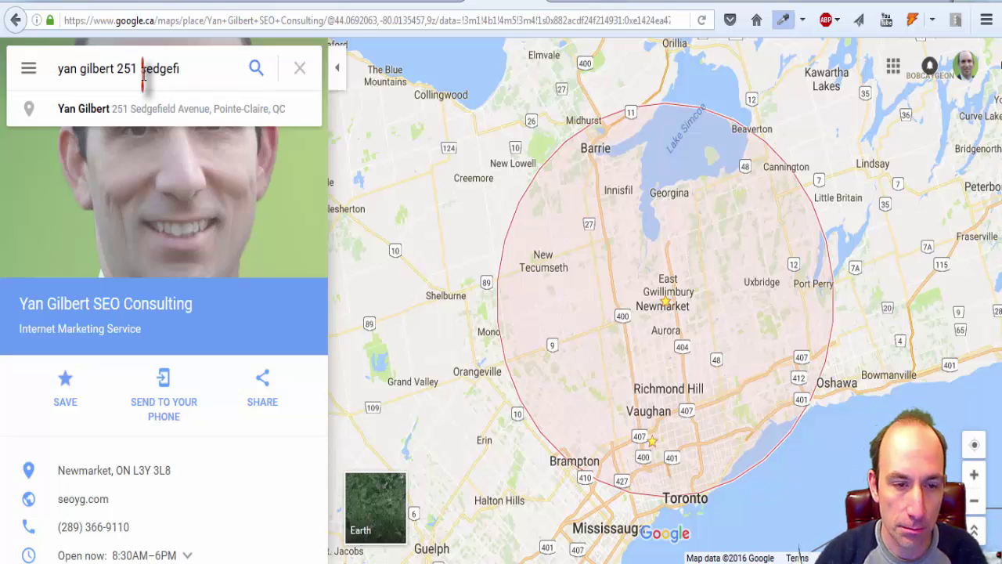
pyautogui.click(183, 106)
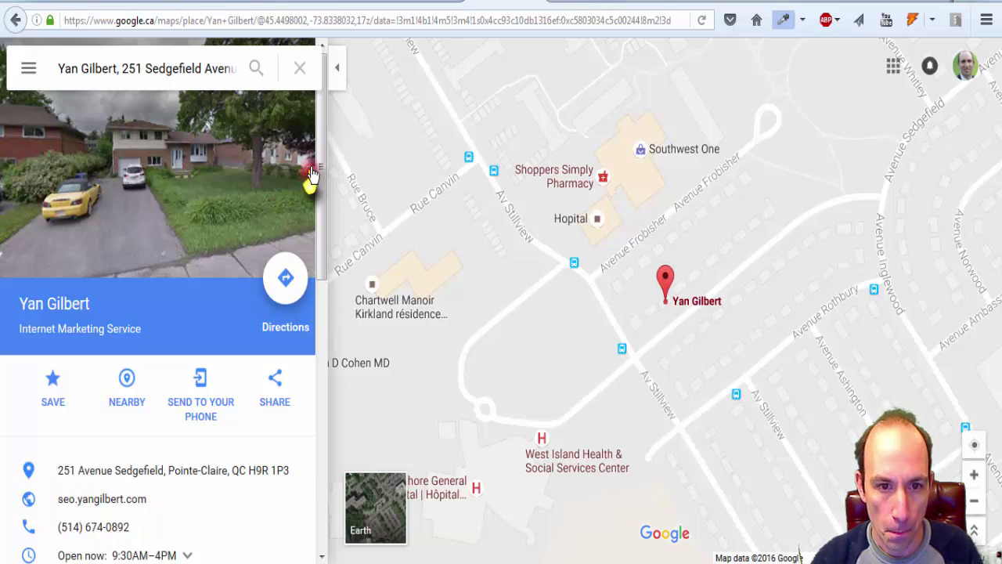
# Step: Claim the Pointe-Claire listing to reach its 'Confirm your business' page
pyautogui.scroll(-3, 317, 174)
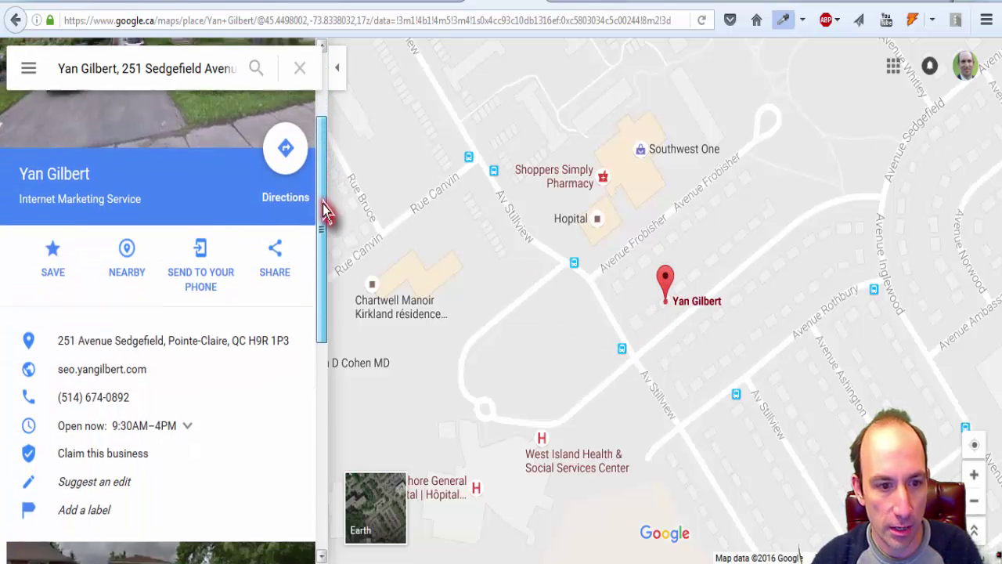
pyautogui.moveTo(325, 210); pyautogui.dragTo(325, 240)
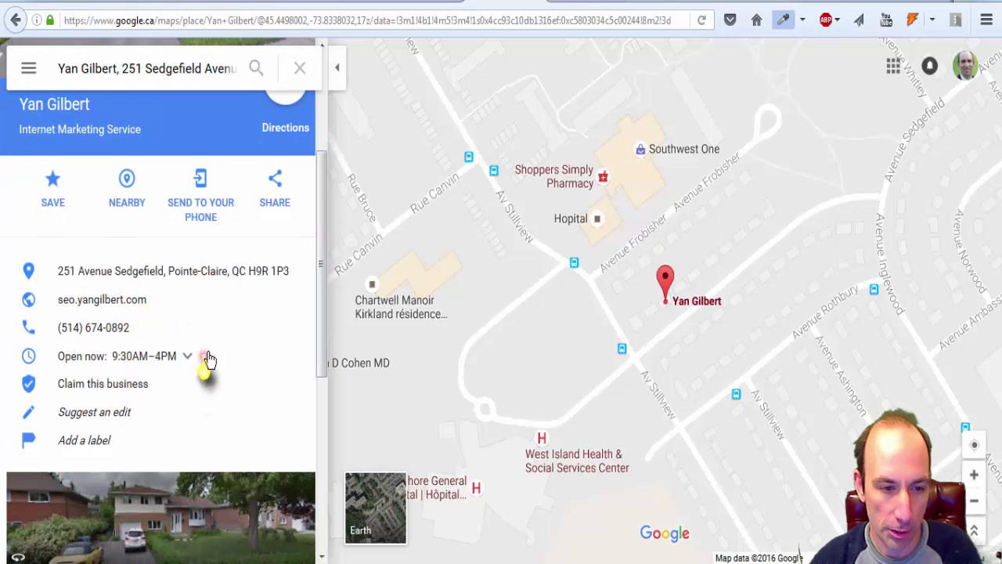
pyautogui.moveTo(320, 293); pyautogui.dragTo(323, 332)
pyautogui.click(101, 306)
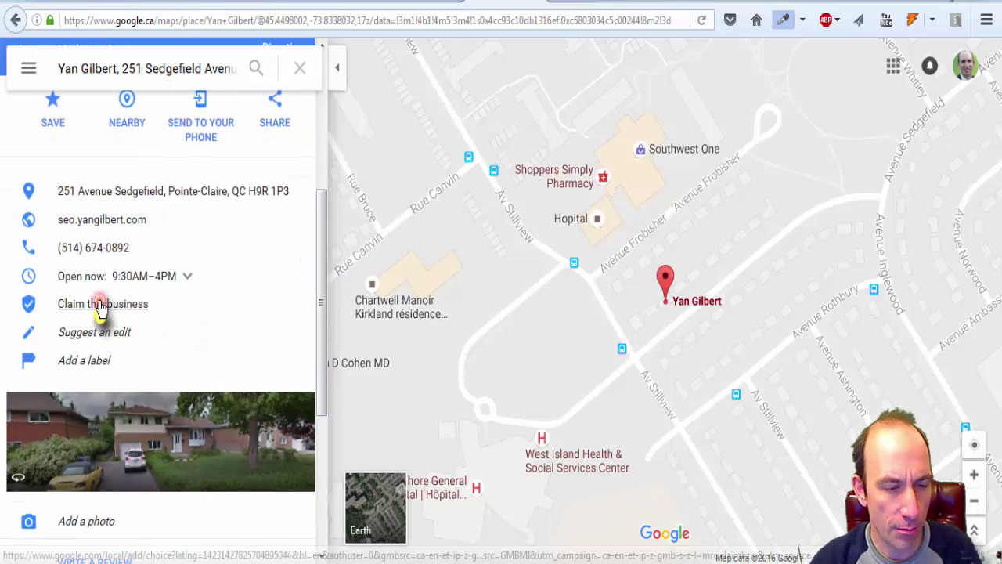
pyautogui.click(125, 304)
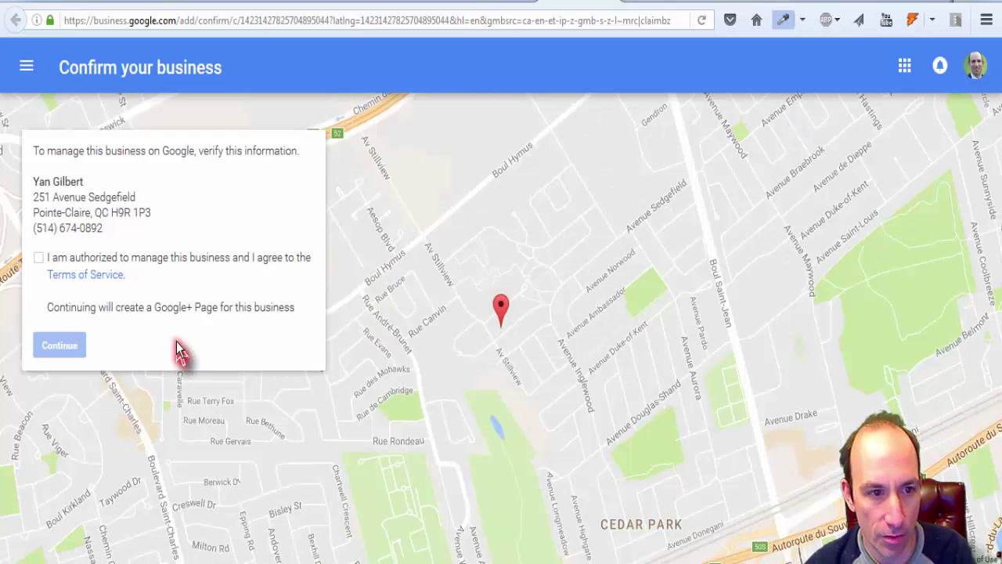
# Step: Confirm authority for the Pointe-Claire listing, review its phone and mail verification options, then close it
pyautogui.click(37, 258)
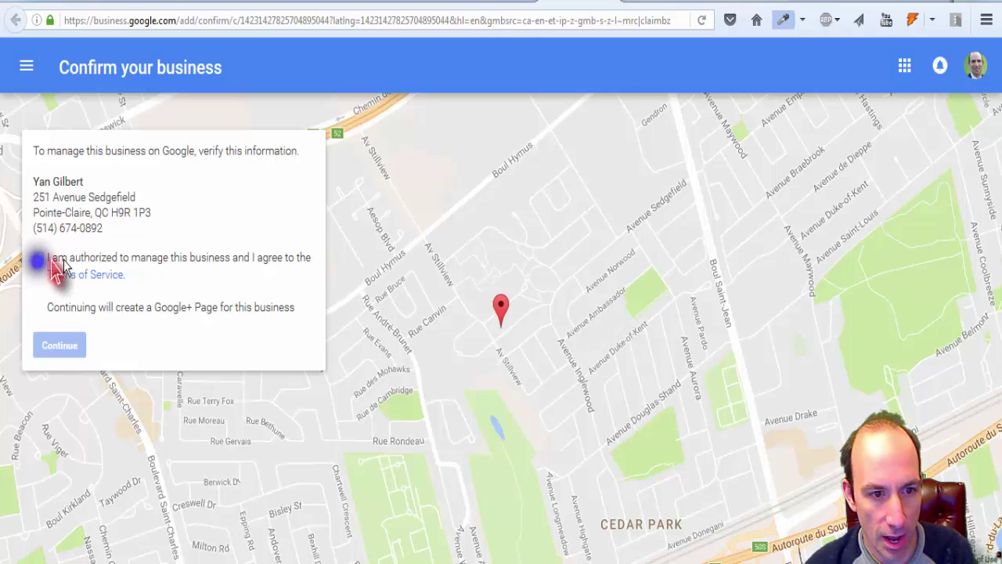
pyautogui.click(49, 347)
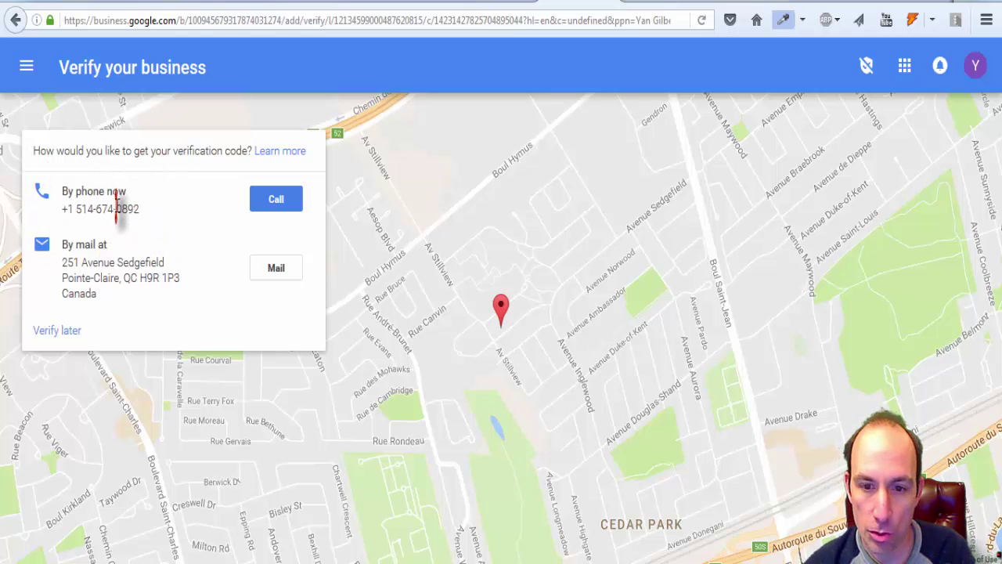
pyautogui.moveTo(141, 210); pyautogui.dragTo(69, 209)
pyautogui.tripleClick(119, 296)
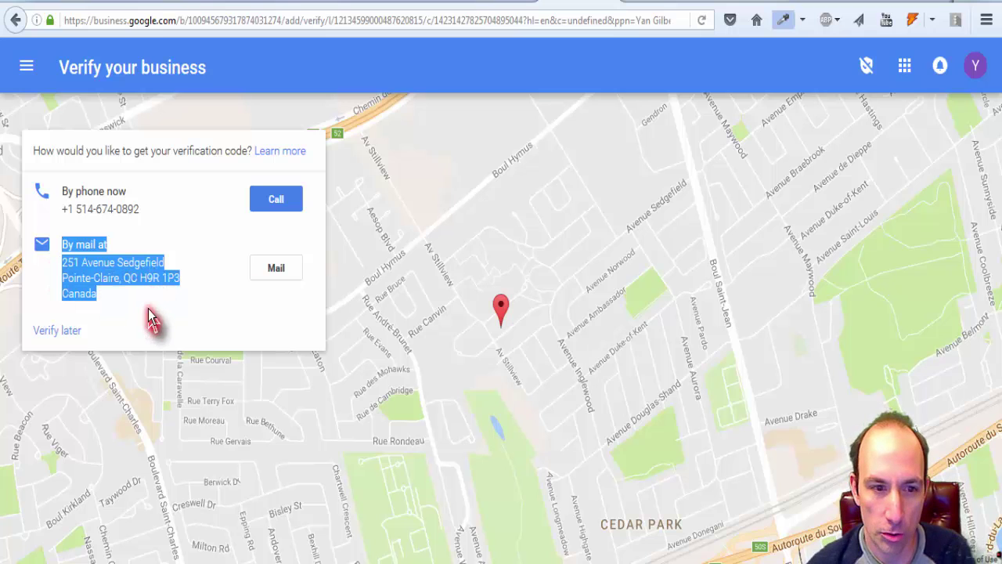
pyautogui.click(152, 306)
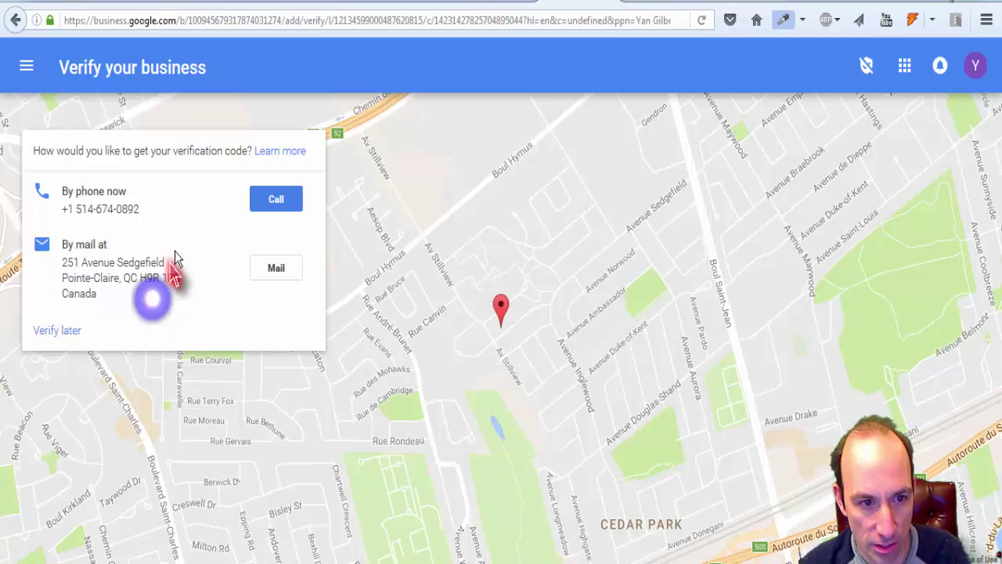
pyautogui.tripleClick(155, 209)
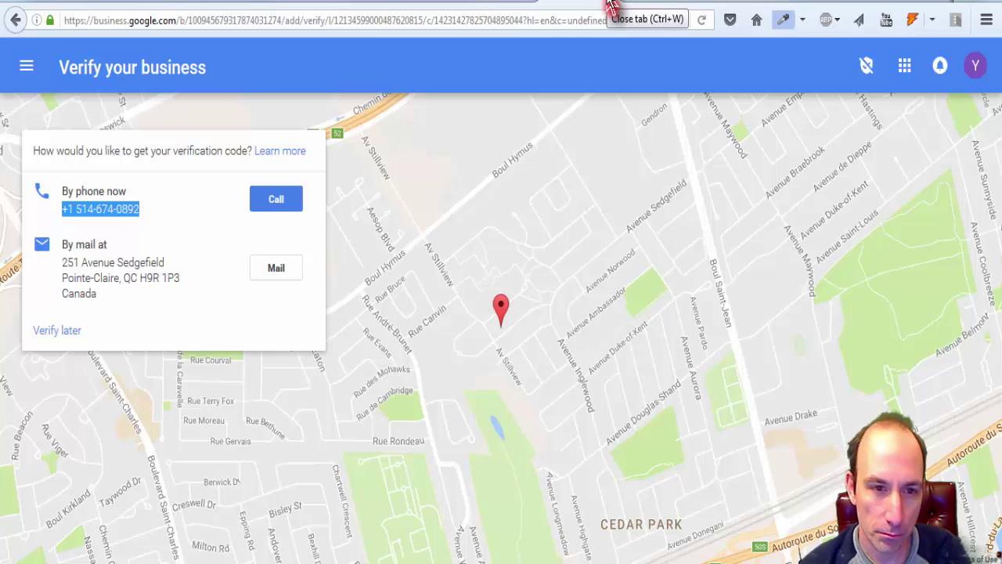
pyautogui.click(611, 6)
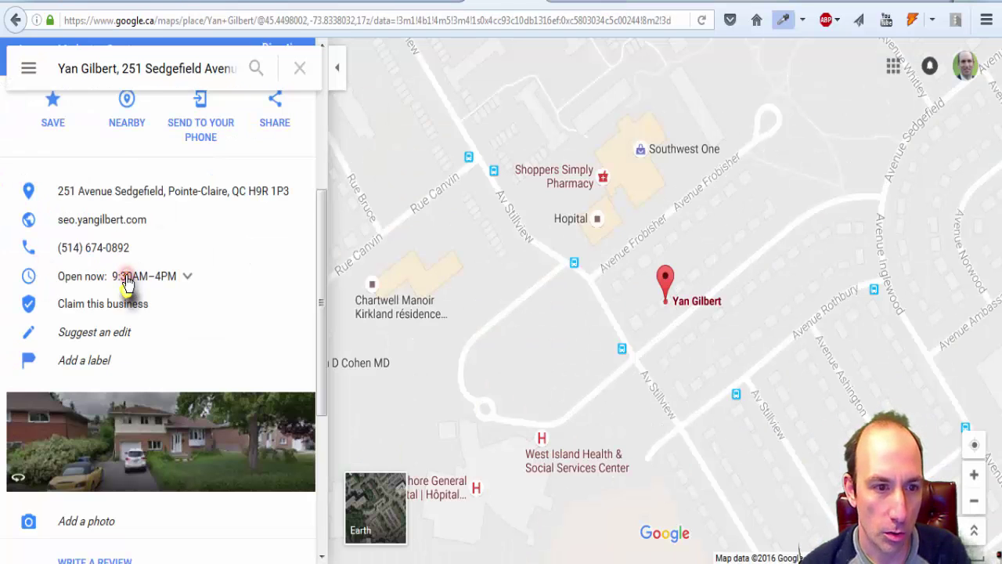
pyautogui.click(108, 333)
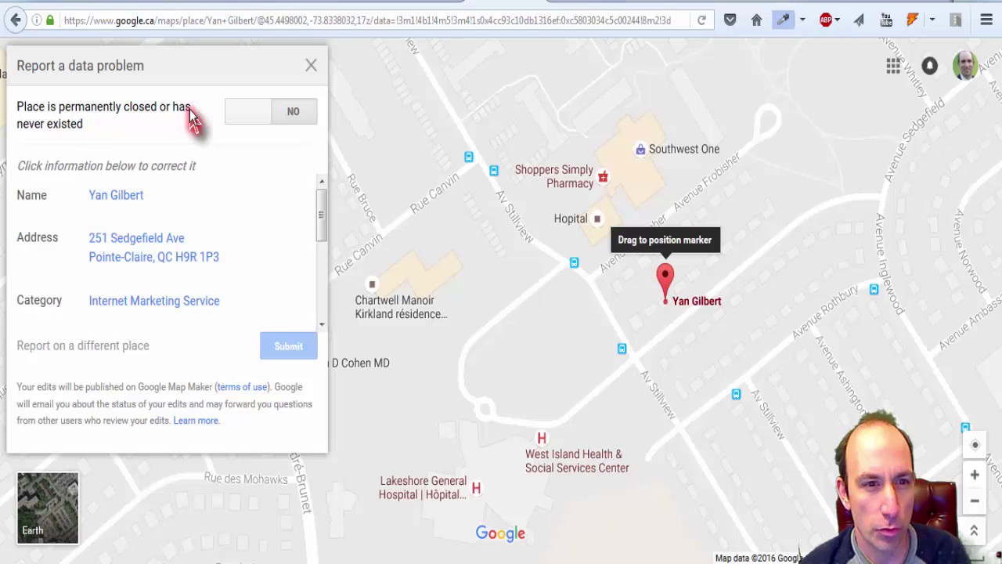
pyautogui.click(240, 114)
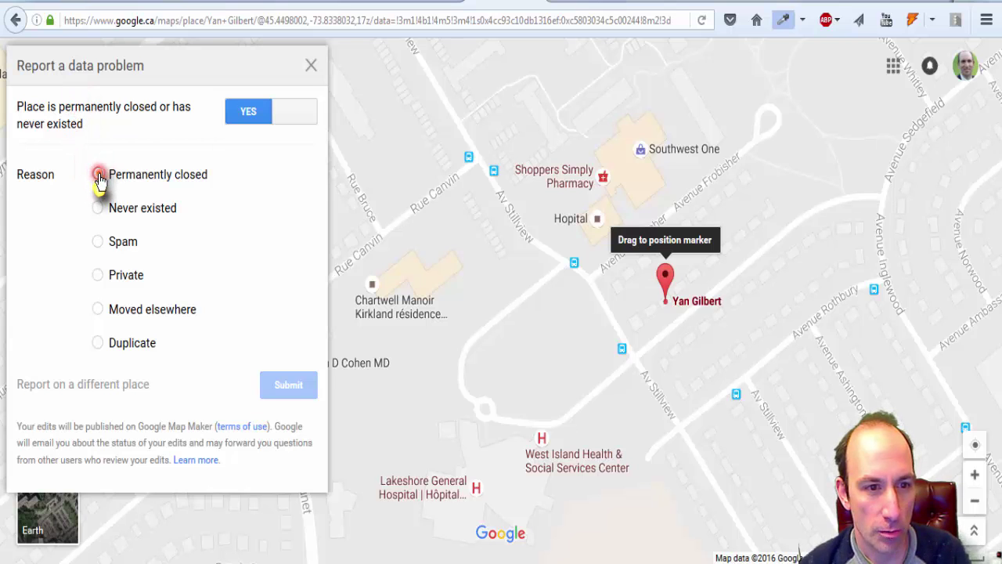
pyautogui.click(97, 310)
pyautogui.click(202, 345)
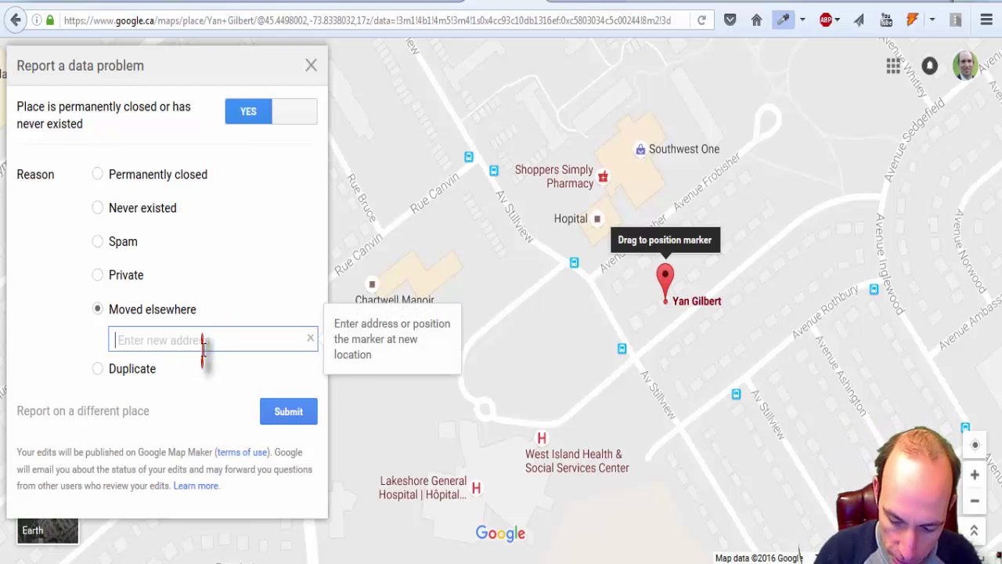
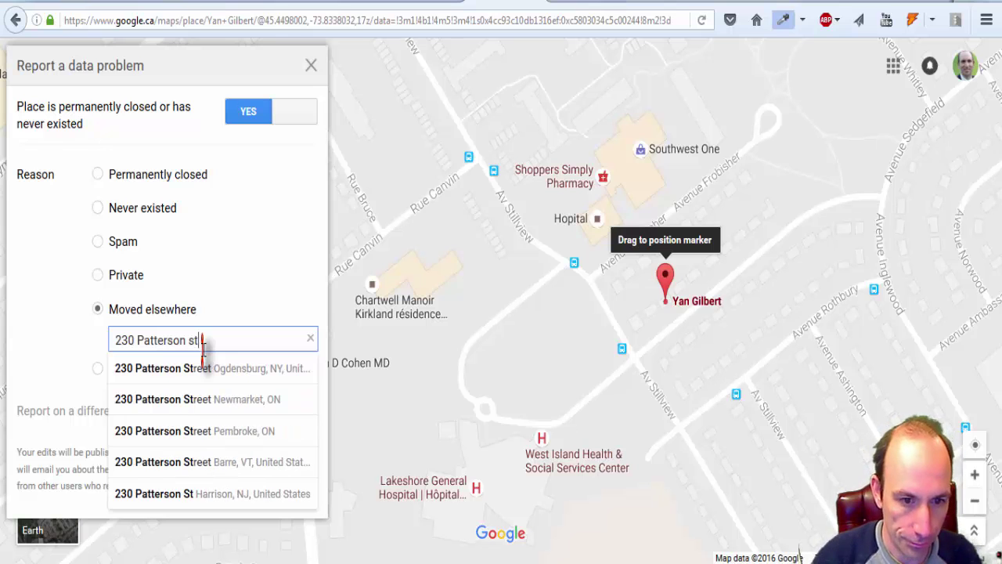
pyautogui.click(210, 401)
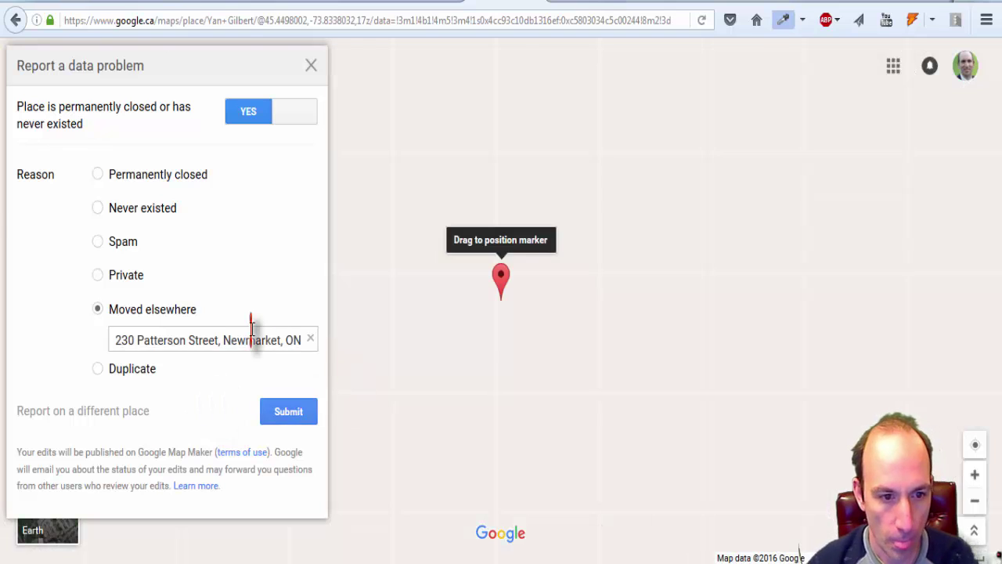
pyautogui.click(296, 417)
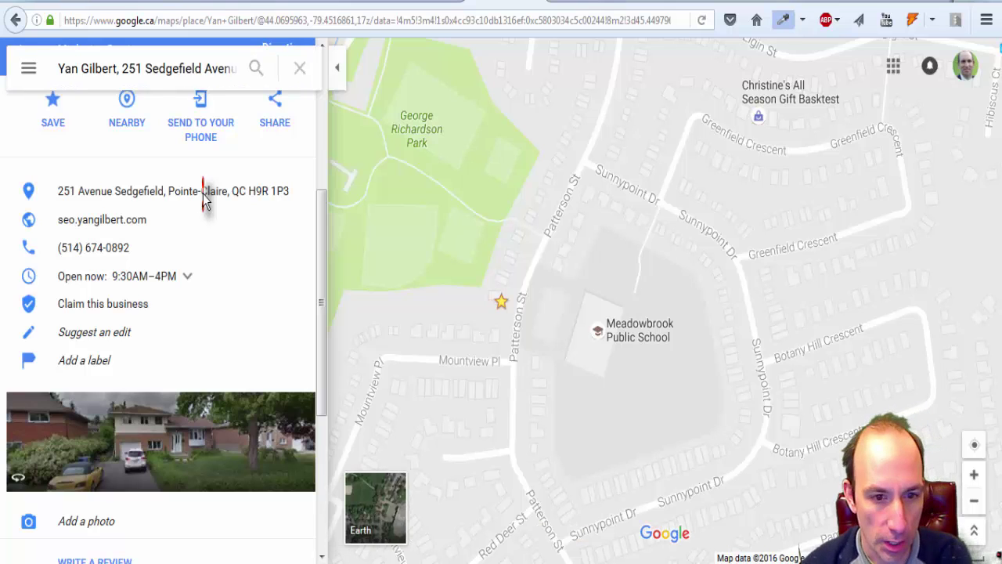
# Step: Scroll the Maps place panel before moving to the Google My Business locations list
pyautogui.moveTo(320, 234); pyautogui.dragTo(330, 155)
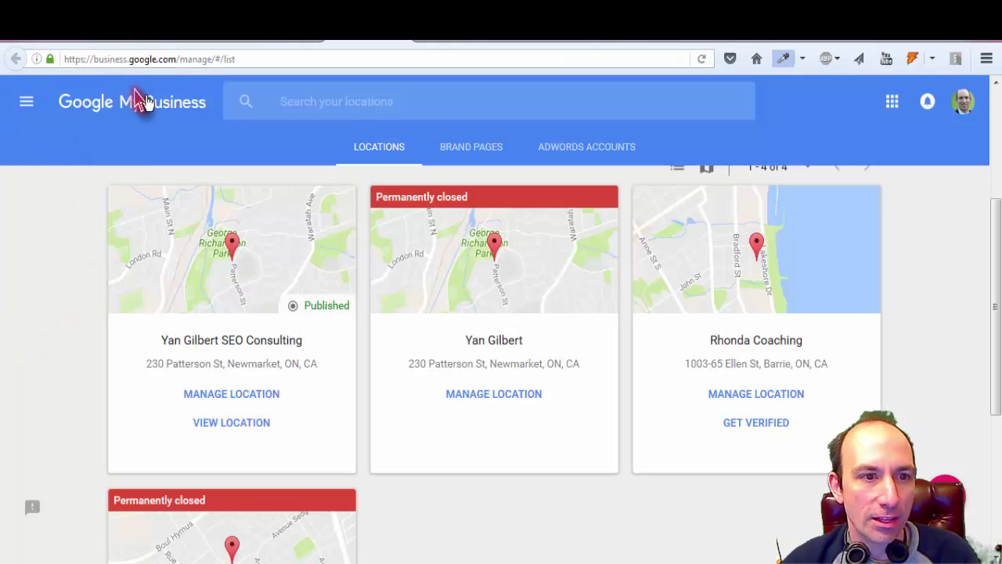
pyautogui.scroll(-4, 346, 352)
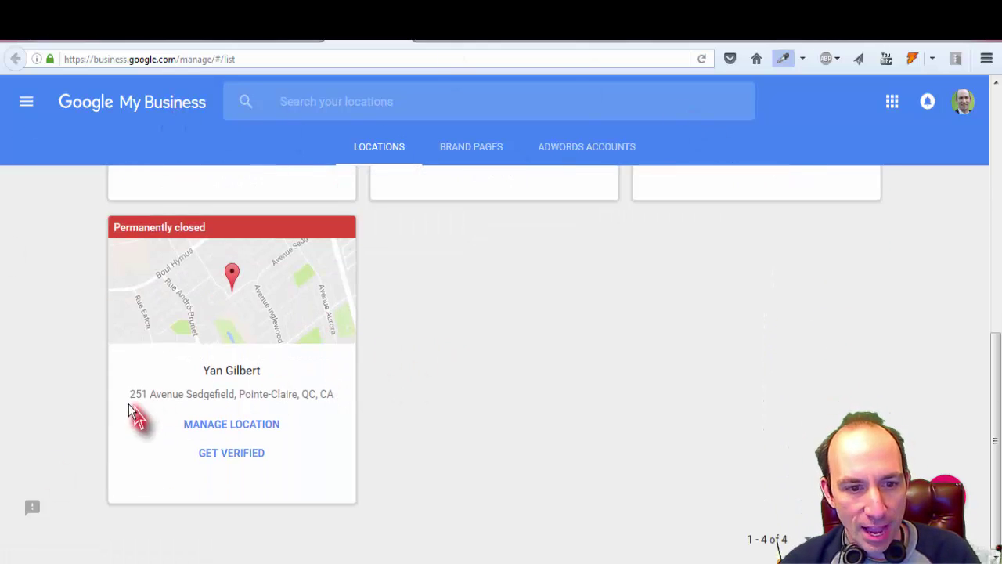
pyautogui.moveTo(128, 394); pyautogui.dragTo(342, 405)
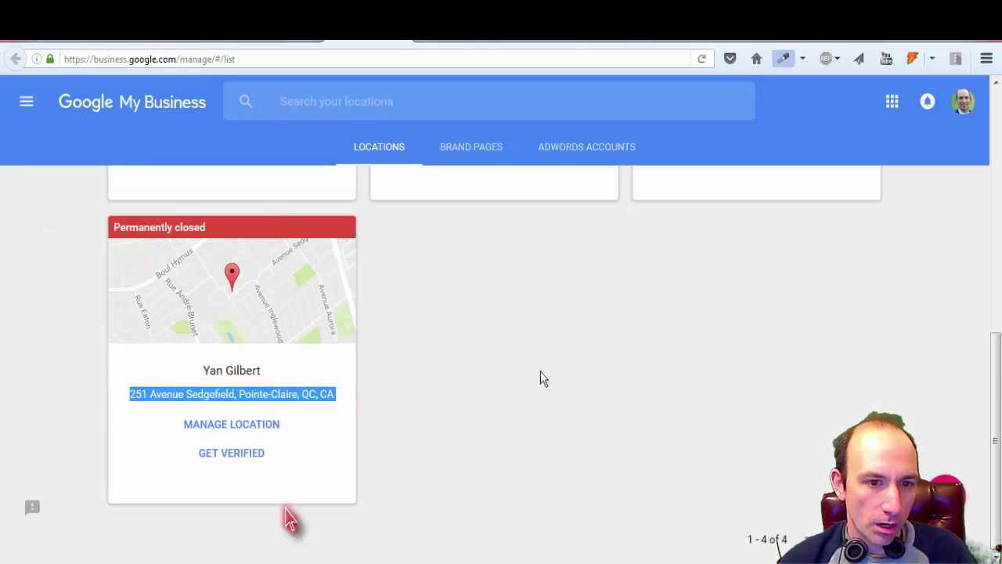
pyautogui.scroll(6, 622, 380)
pyautogui.scroll(-6, 489, 360)
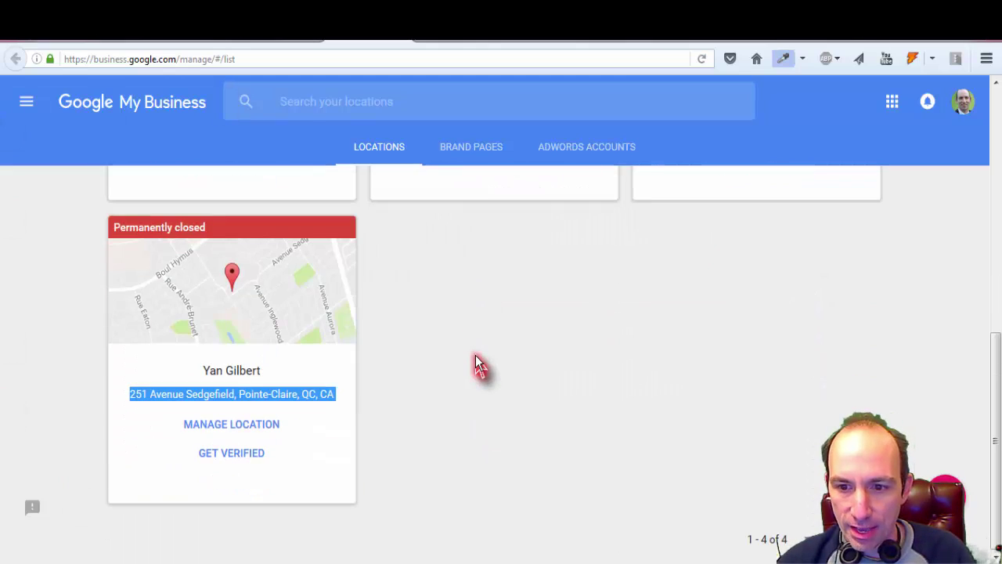
pyautogui.click(492, 351)
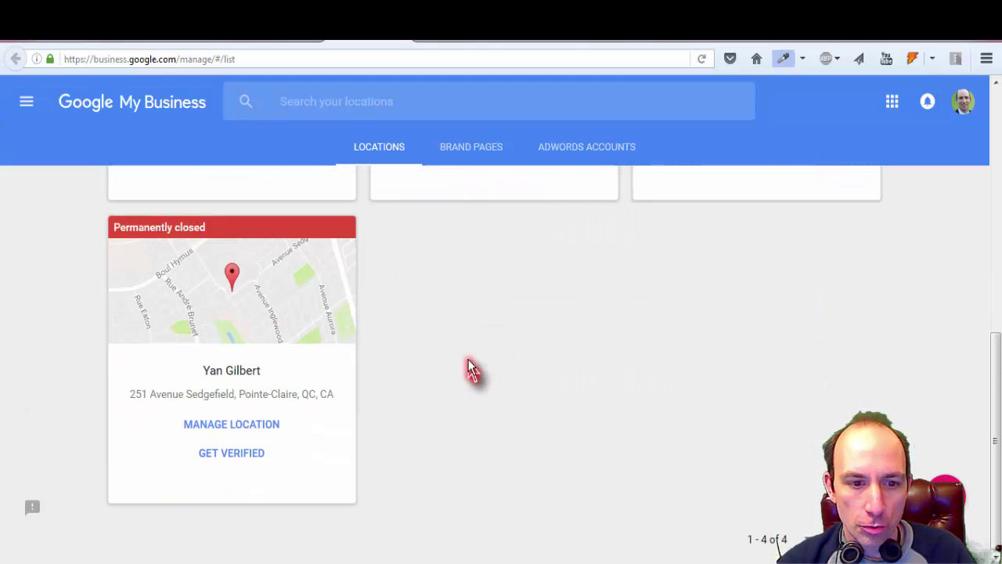
pyautogui.scroll(6, 470, 370)
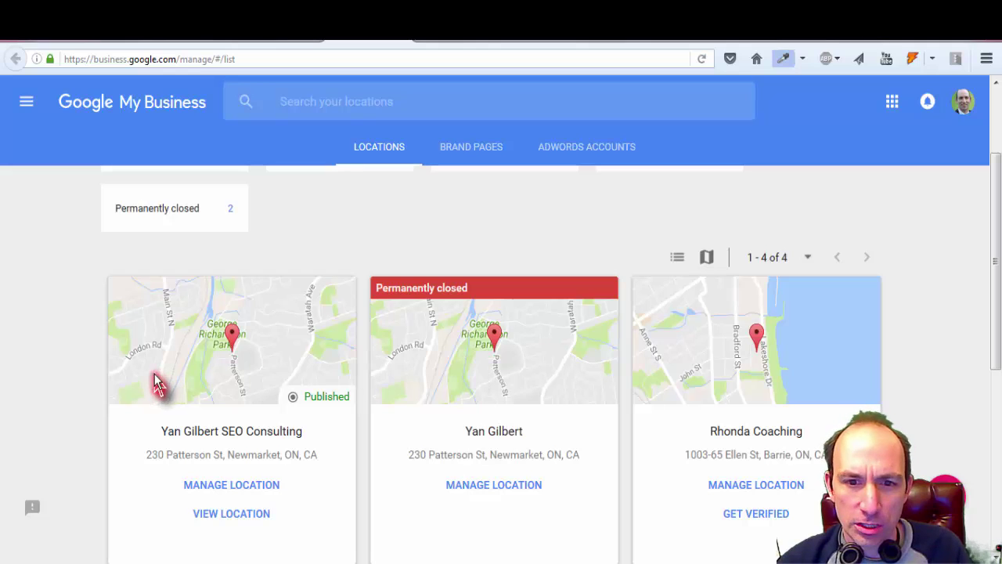
pyautogui.scroll(-6, 86, 366)
# Step: Open the closed Pointe-Claire listing's settings and start deleting its page
pyautogui.click(254, 426)
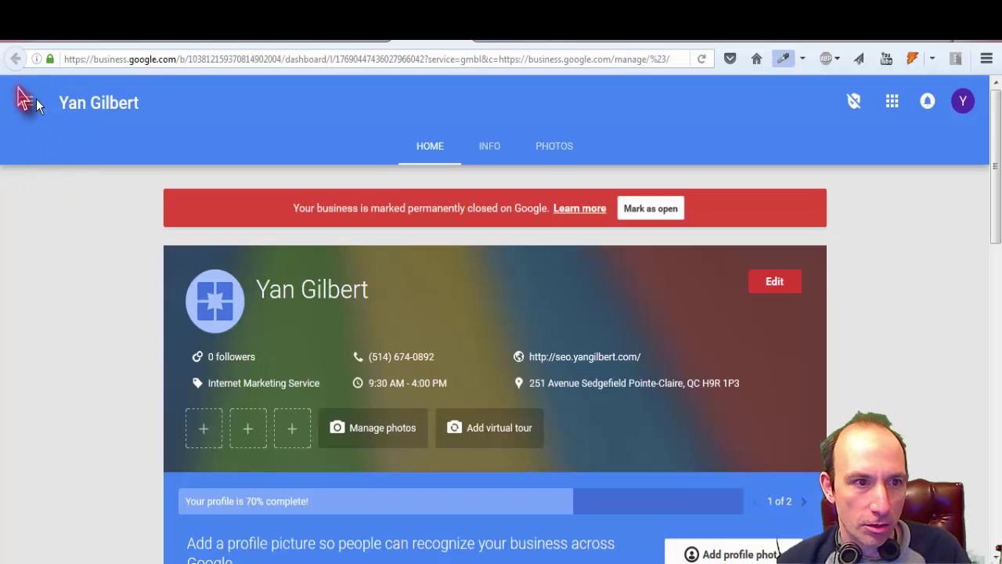
pyautogui.click(25, 108)
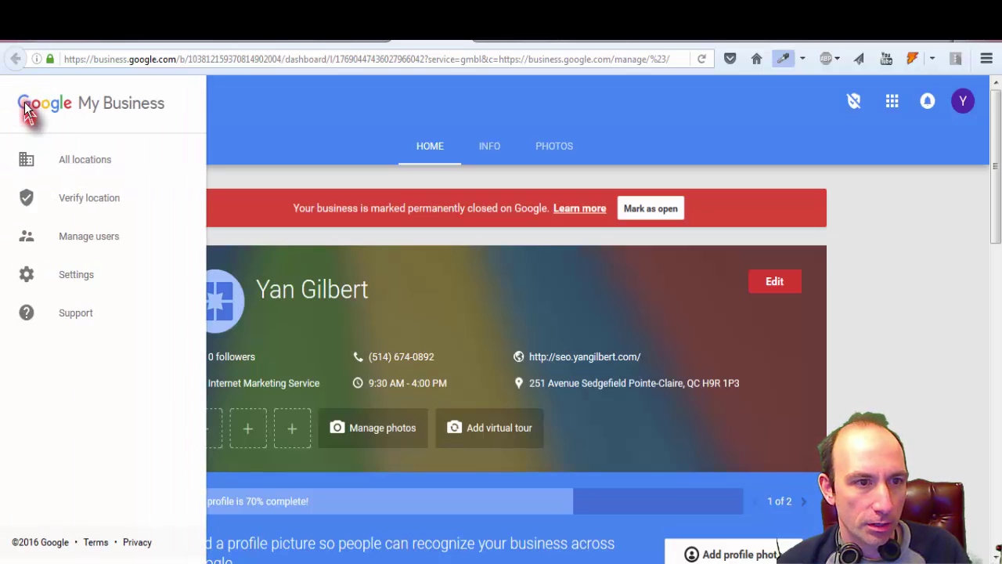
pyautogui.click(72, 274)
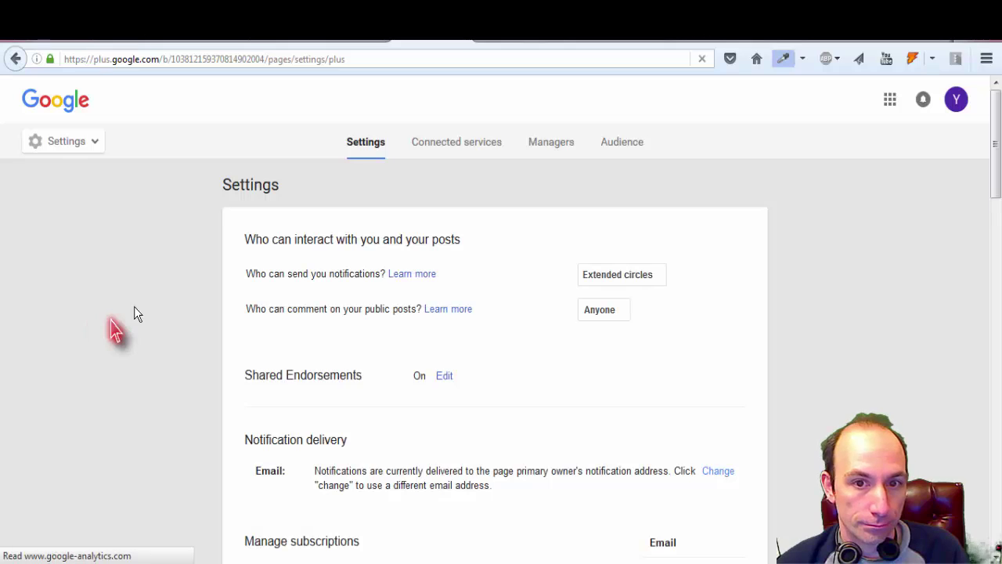
pyautogui.scroll(-5, 169, 278)
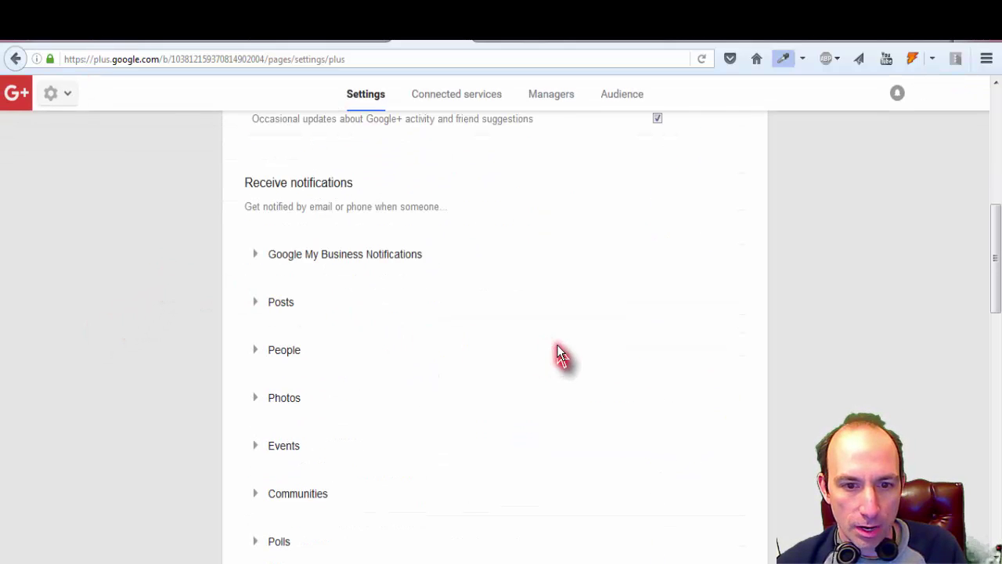
pyautogui.scroll(-15, 559, 353)
pyautogui.click(269, 475)
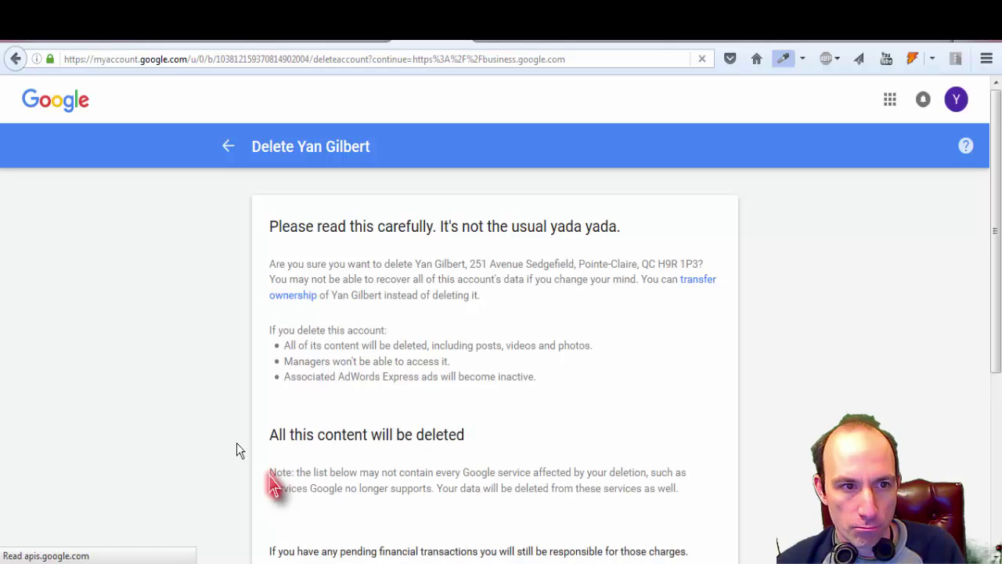
# Step: Tick all three deletion acknowledgements for the Pointe-Claire page and confirm DELETE ACCOUNT
pyautogui.scroll(-4, 487, 259)
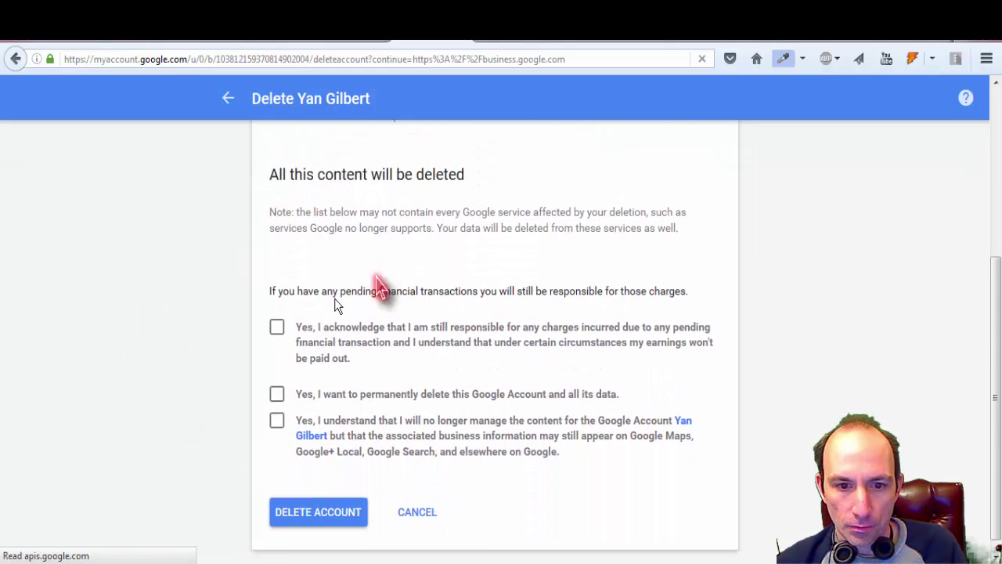
pyautogui.click(277, 314)
pyautogui.click(389, 282)
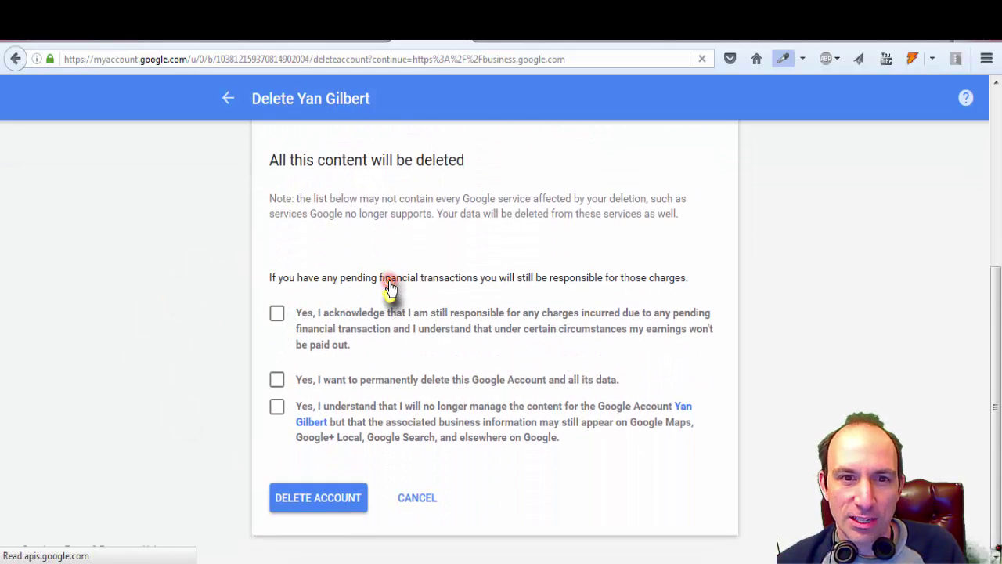
pyautogui.scroll(2, 389, 288)
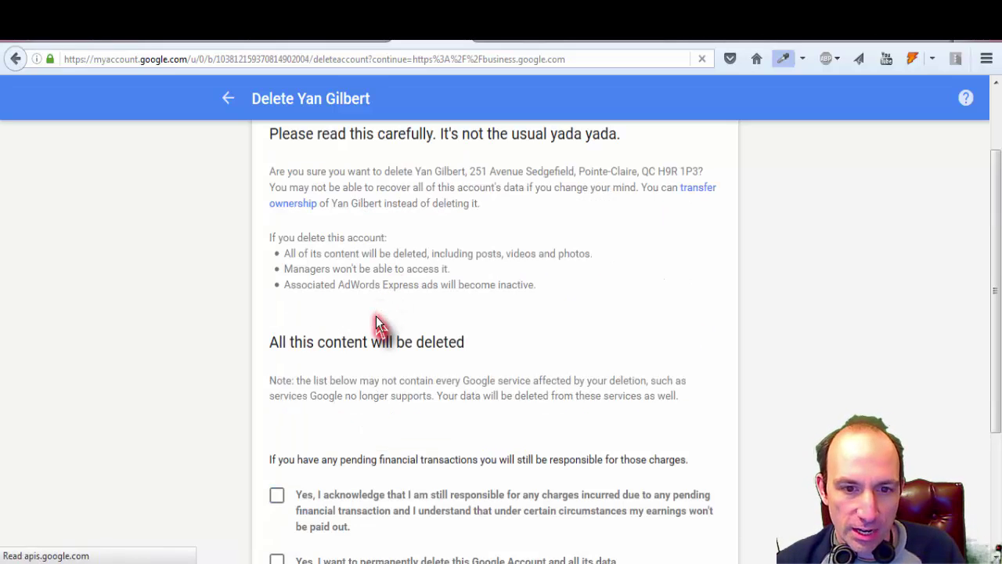
pyautogui.scroll(-2, 252, 336)
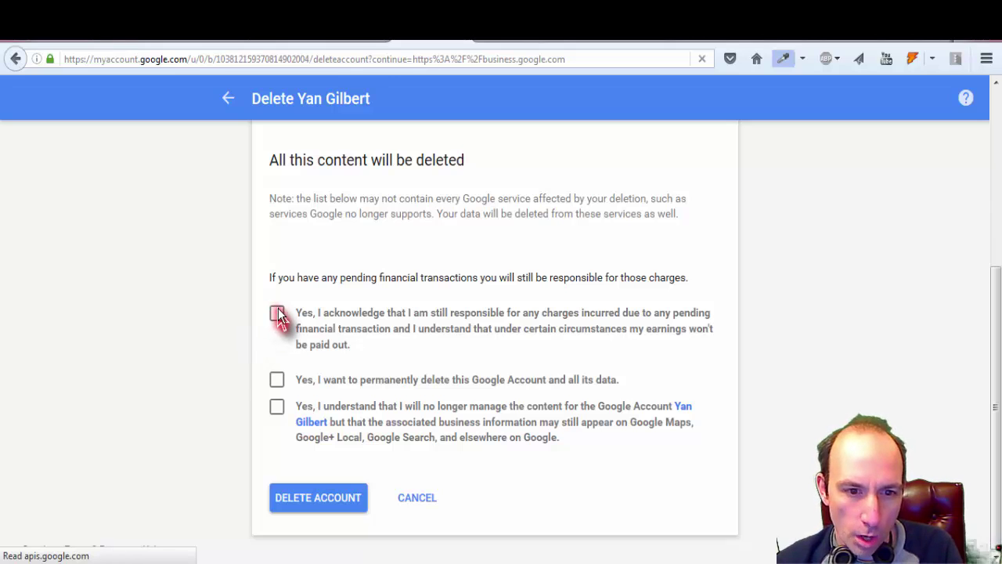
pyautogui.click(277, 381)
pyautogui.click(276, 407)
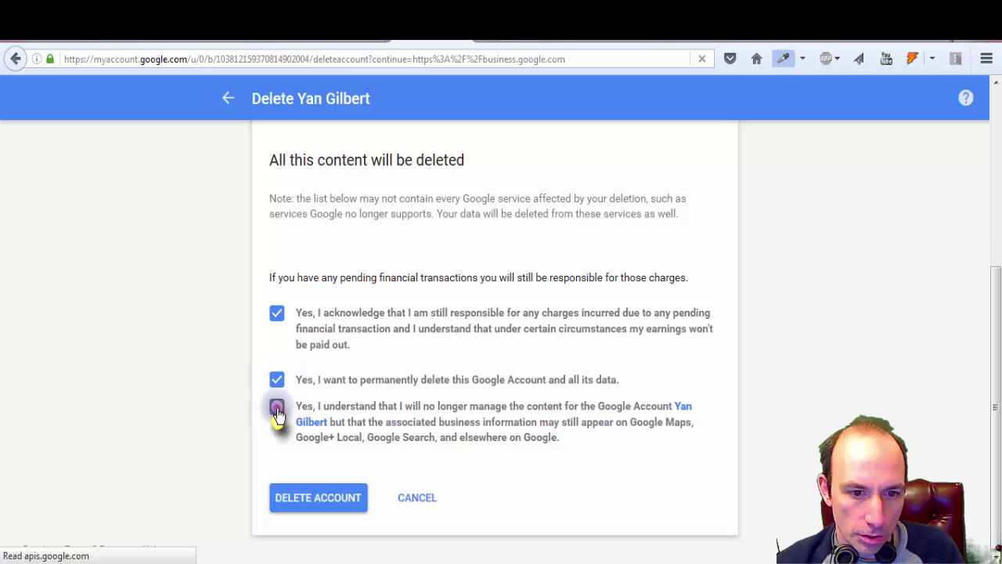
pyautogui.click(333, 506)
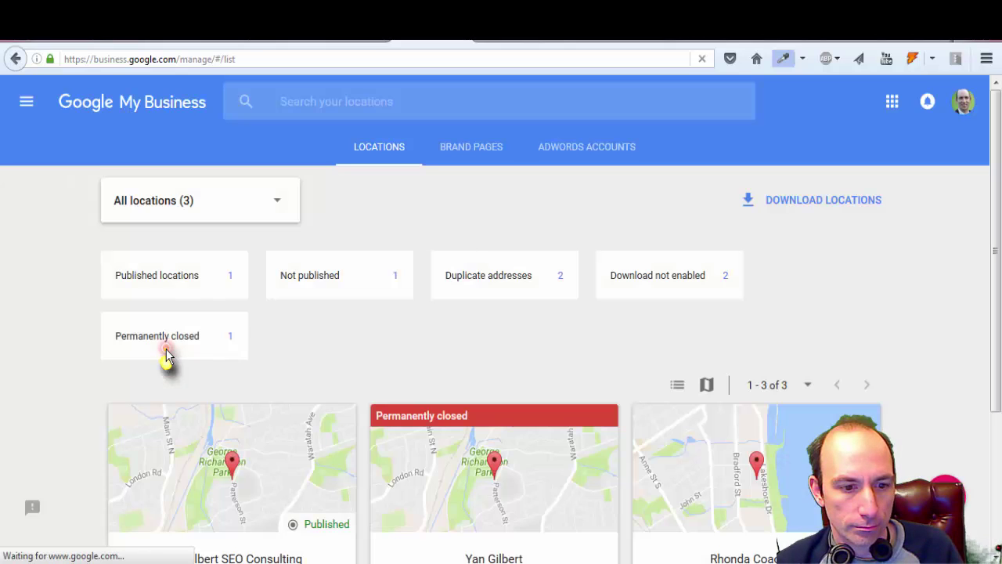
# Step: Open the closed Newmarket listing's settings and start deleting its page
pyautogui.scroll(-3, 31, 332)
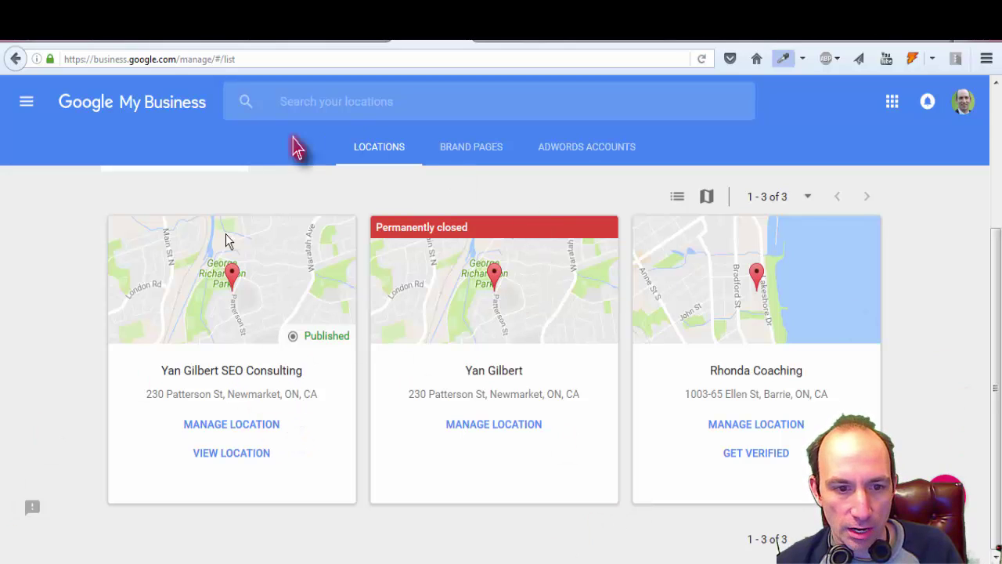
pyautogui.click(506, 429)
pyautogui.click(506, 429)
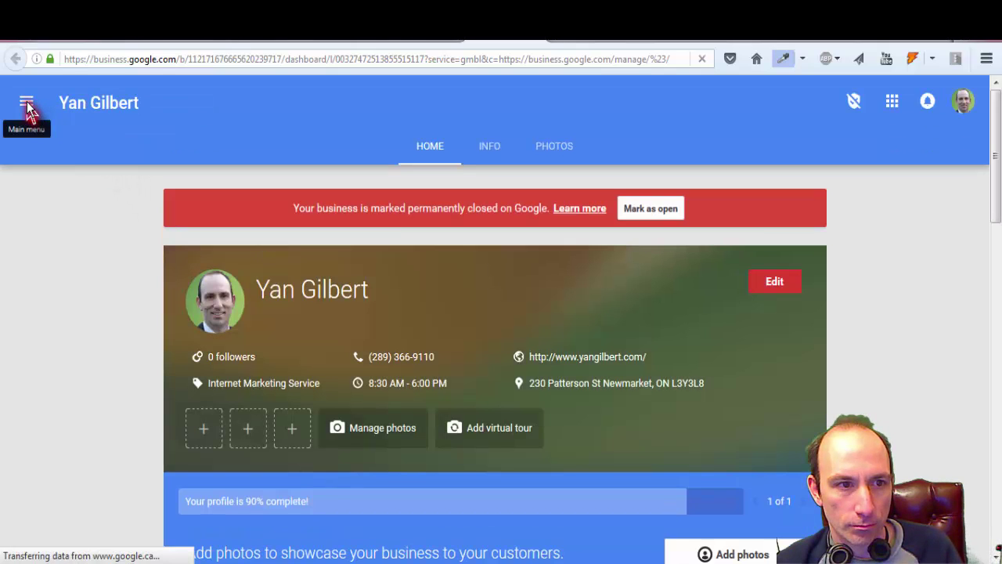
pyautogui.click(27, 105)
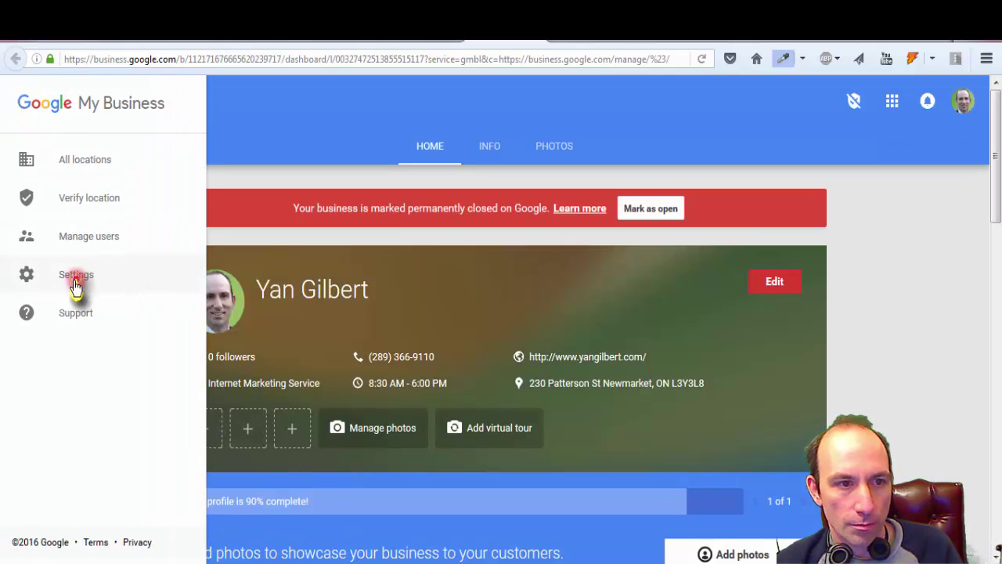
pyautogui.click(82, 278)
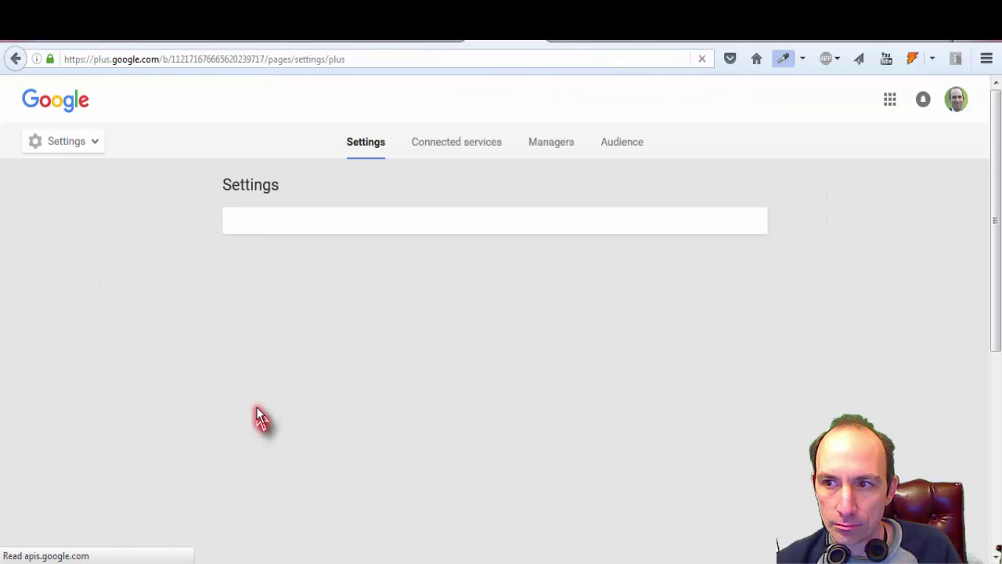
pyautogui.scroll(-5, 357, 364)
pyautogui.scroll(-10, 357, 364)
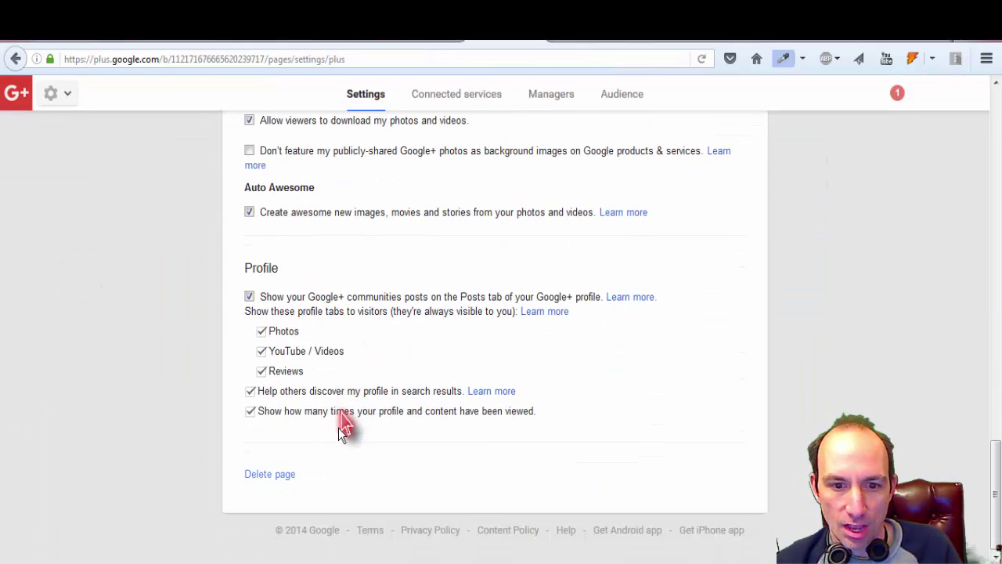
pyautogui.click(273, 476)
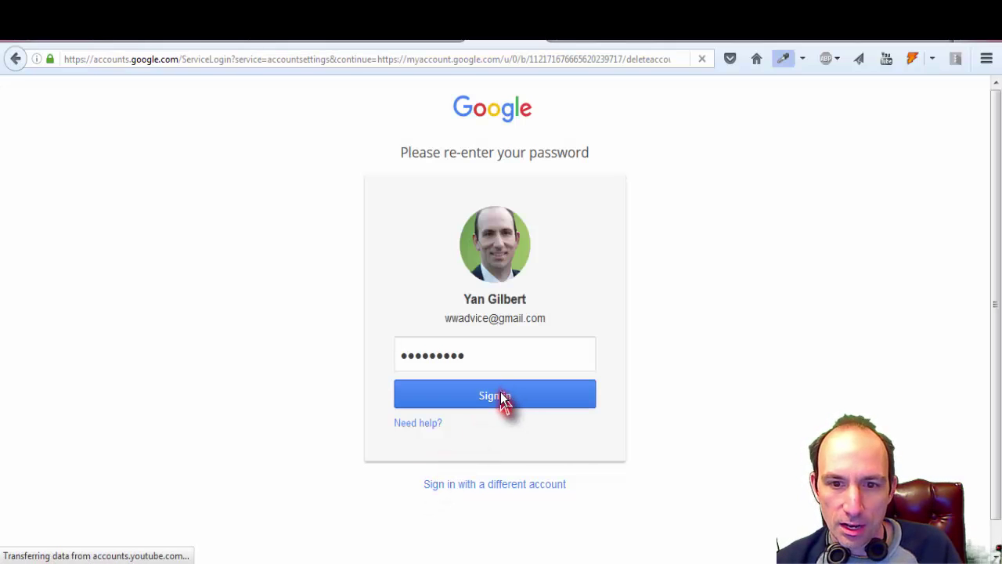
# Step: Sign in again, tick the three acknowledgements and permanently delete the Newmarket page
pyautogui.click(467, 401)
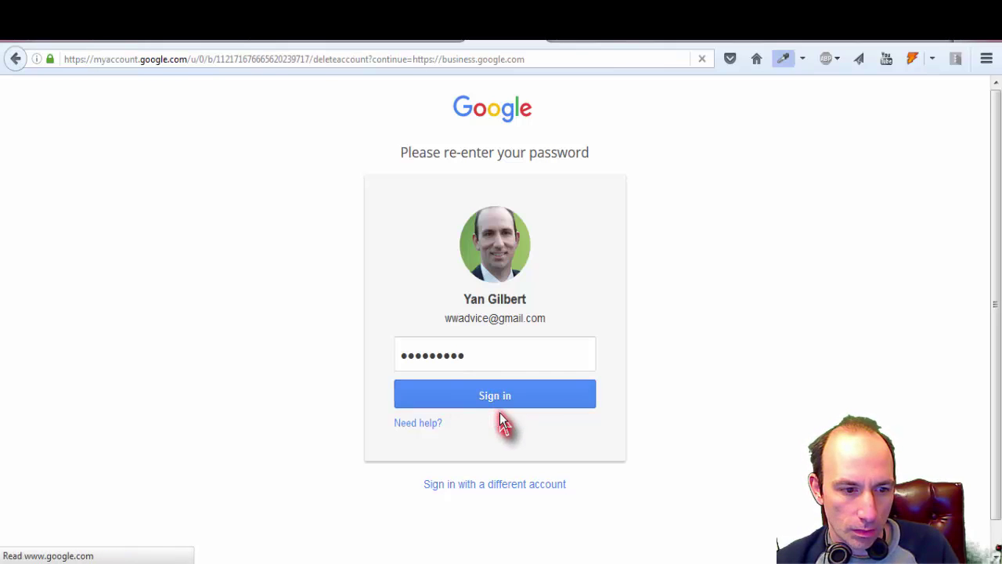
pyautogui.scroll(-3, 188, 395)
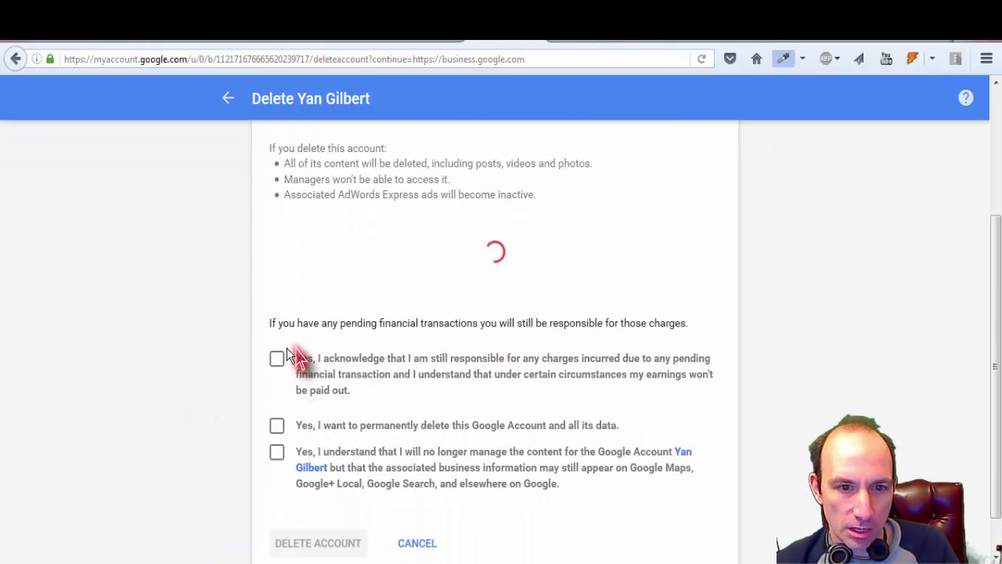
pyautogui.click(277, 357)
pyautogui.scroll(-5, 217, 376)
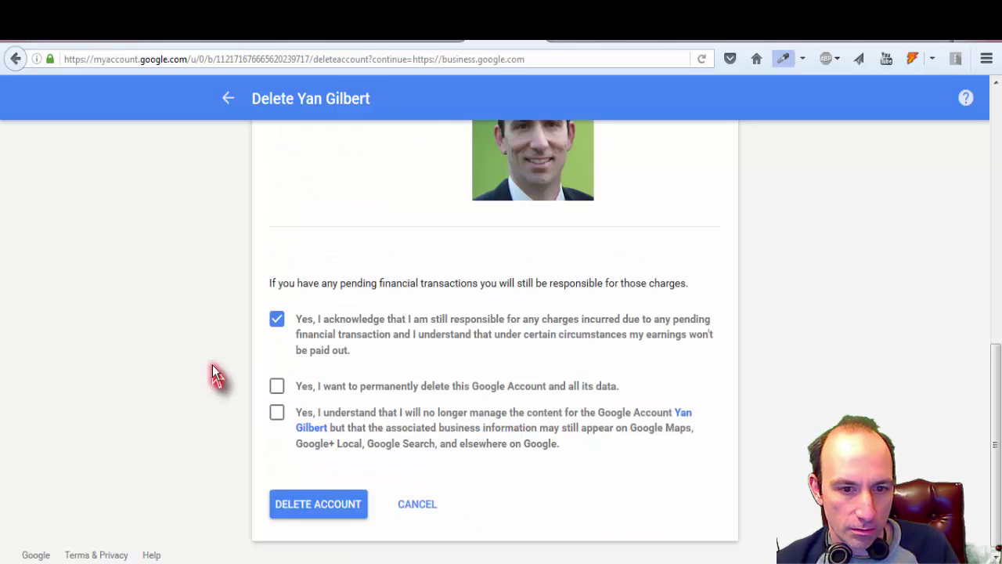
pyautogui.click(277, 388)
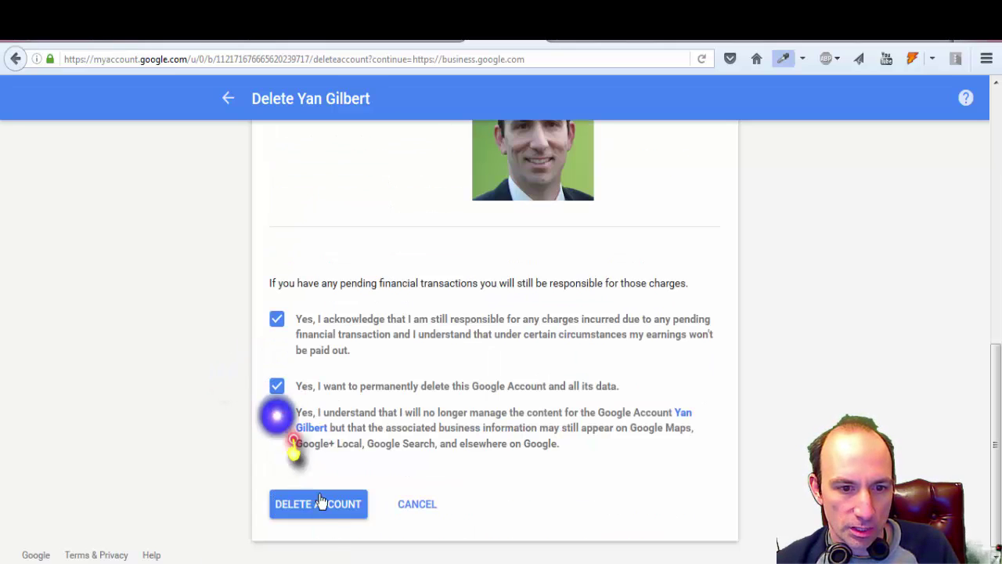
pyautogui.click(347, 447)
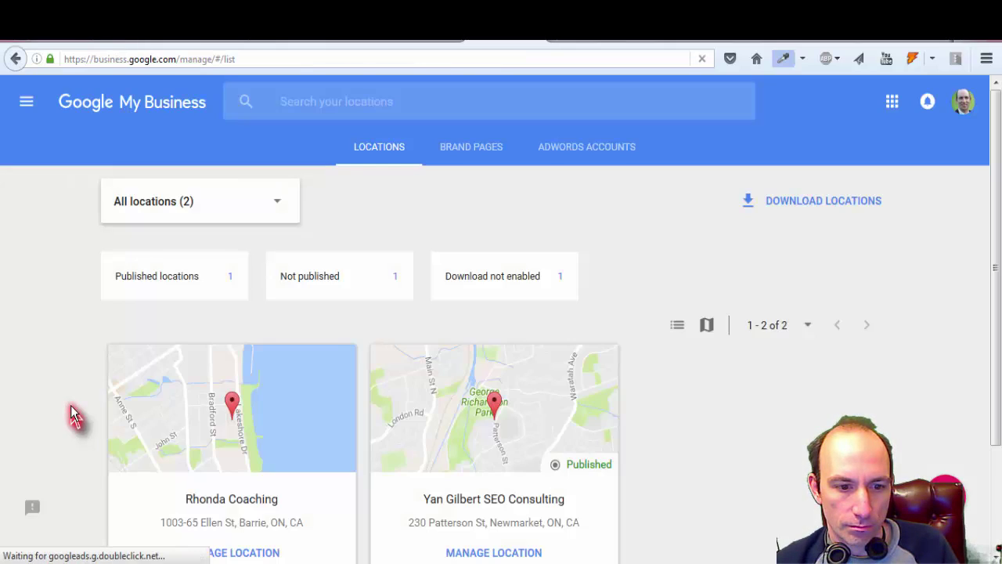
# Step: Scroll down the reloaded Locations page to the two remaining cards: the Barrie coaching business and Newmarket SEO listing
pyautogui.scroll(-3, 68, 418)
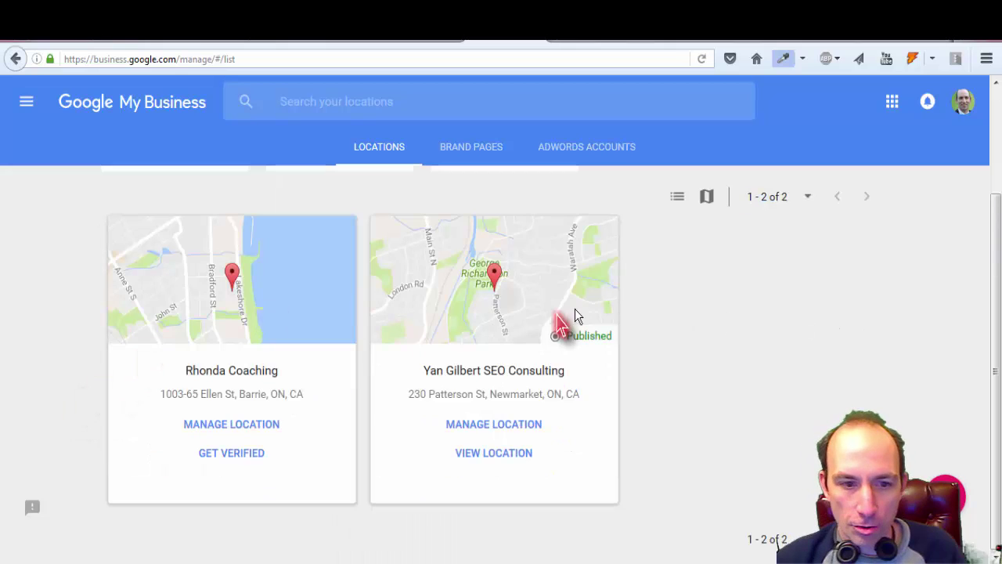